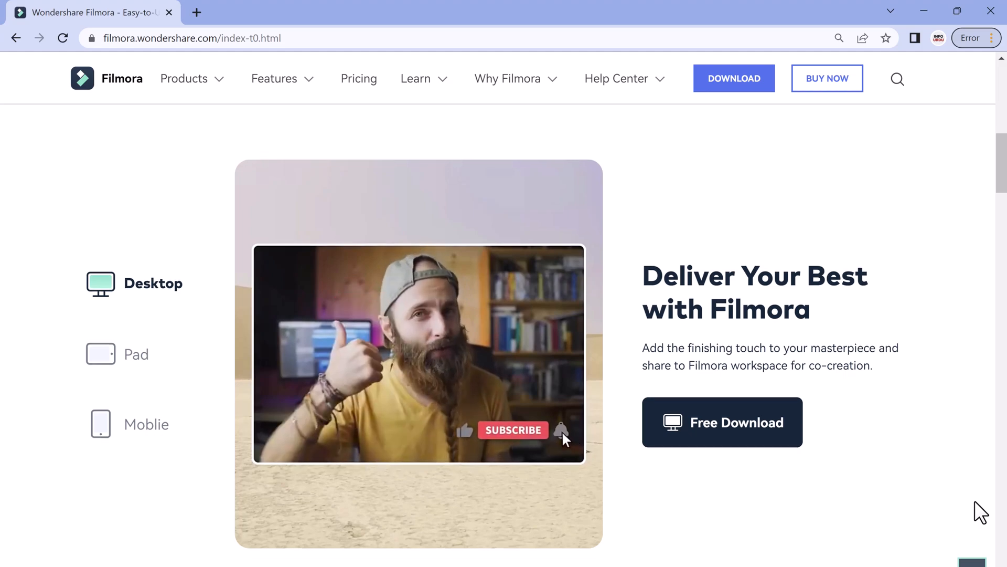
scroll(975, 504, "down", 7)
scroll(789, 486, "down", 6)
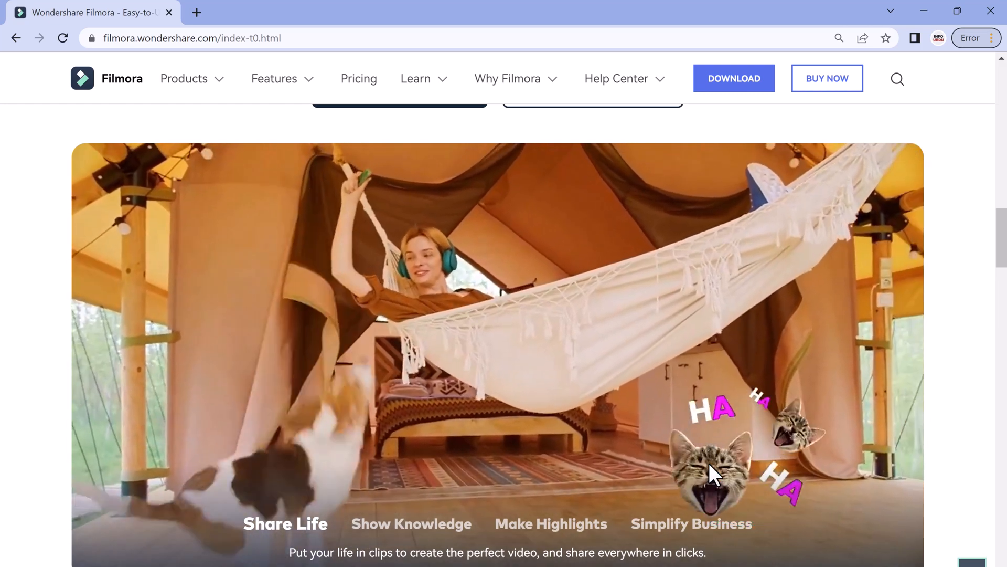
scroll(709, 463, "down", 1)
scroll(710, 464, "down", 10)
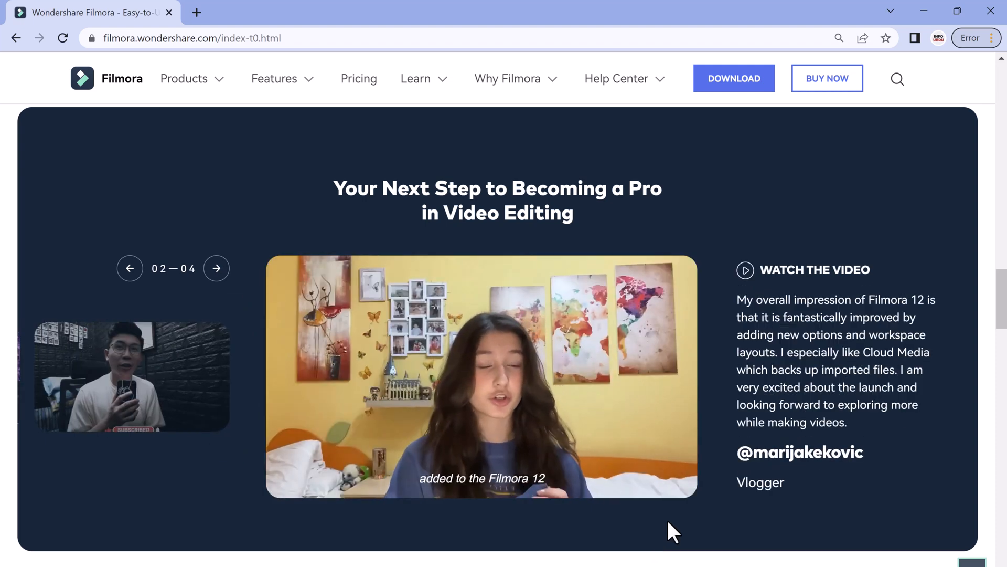
left_click_drag(1001, 299, 1002, 74)
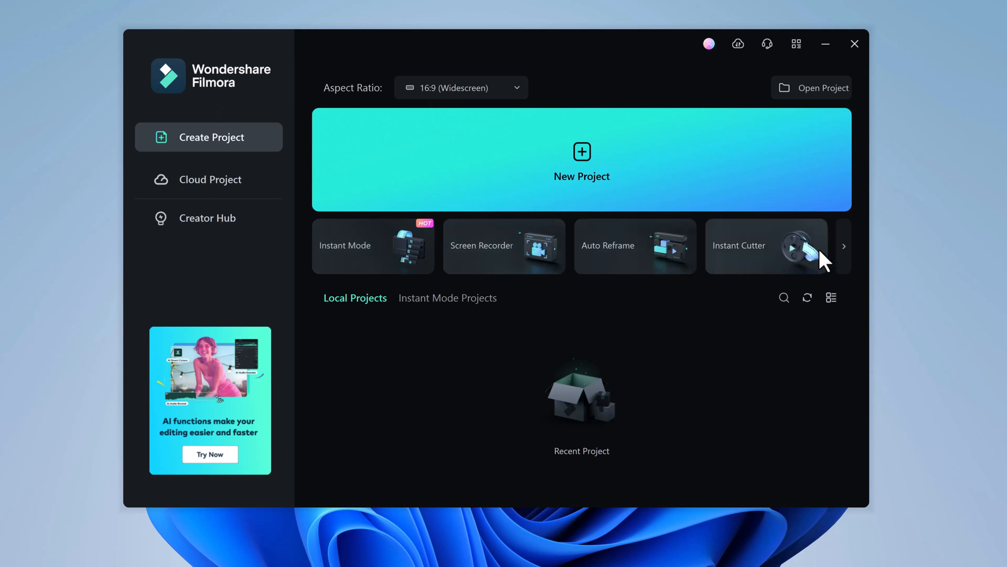
Step: Switch to Filmora and create a new project with the 16:9 (Widescreen) aspect ratio
left_click(844, 250)
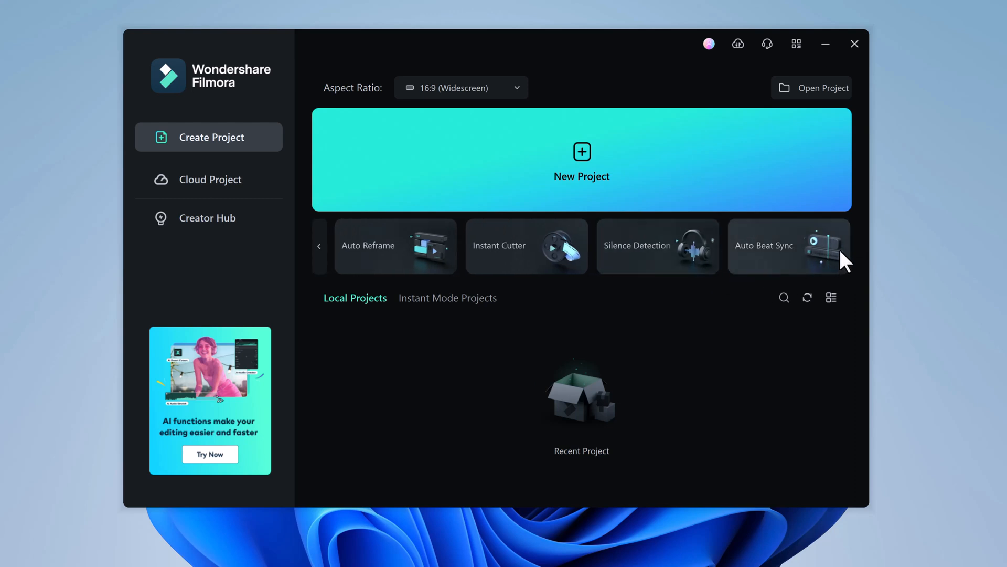
left_click(582, 198)
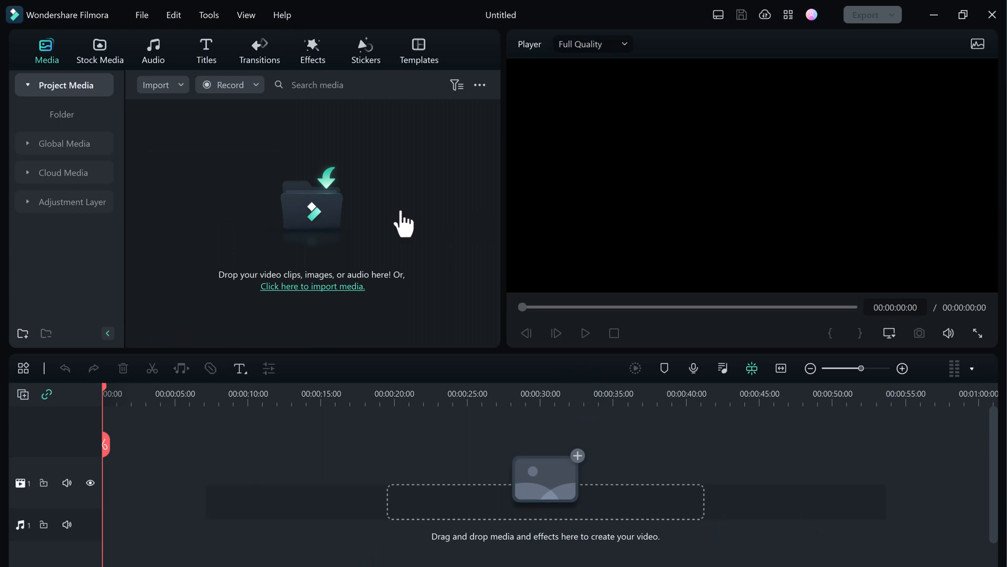
Step: Add the 4K Pexels stock video of a lone tree at sunset to the timeline and return the playhead to the start
left_click(109, 55)
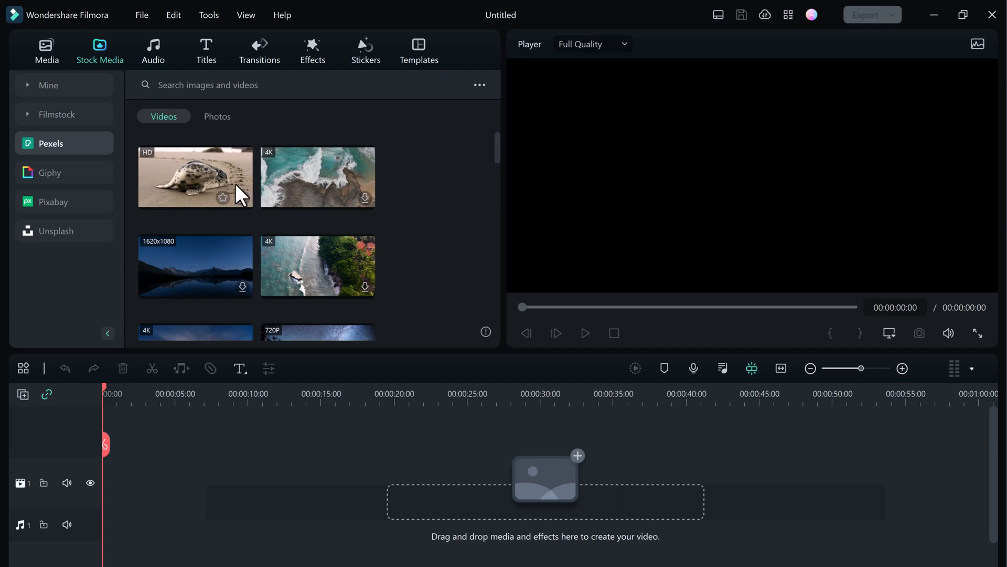
scroll(260, 195, "down", 2)
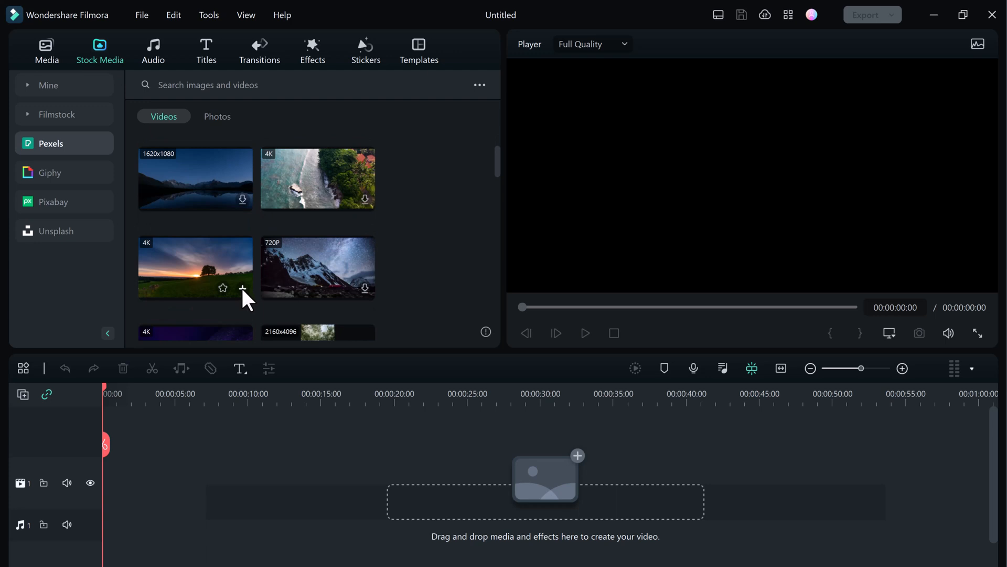
left_click(242, 288)
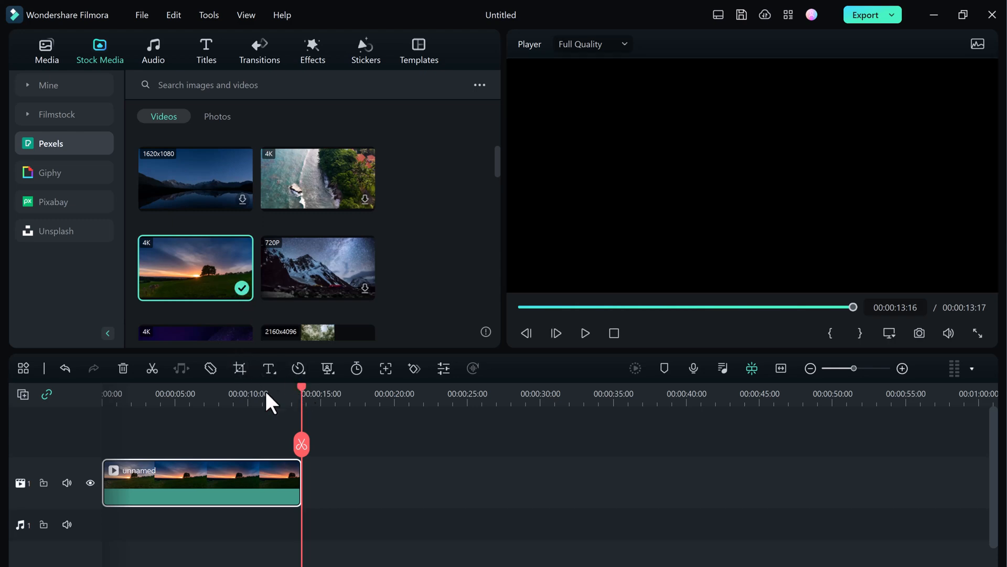
left_click(98, 402)
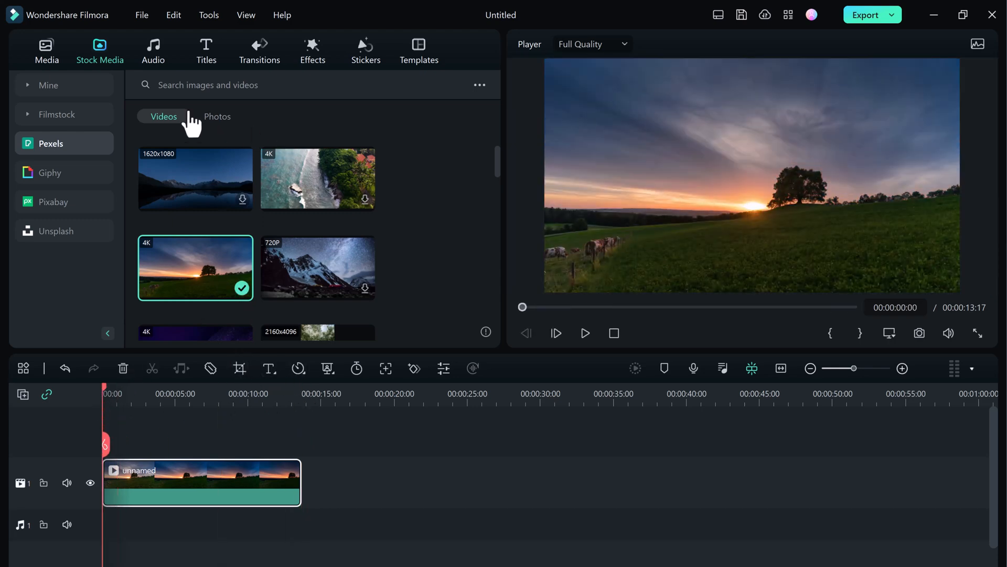
Step: Search the Pexels stock videos for "man" and add the 4K clip of the man in glasses against the grey wall to the timeline
left_click(232, 84)
type("m")
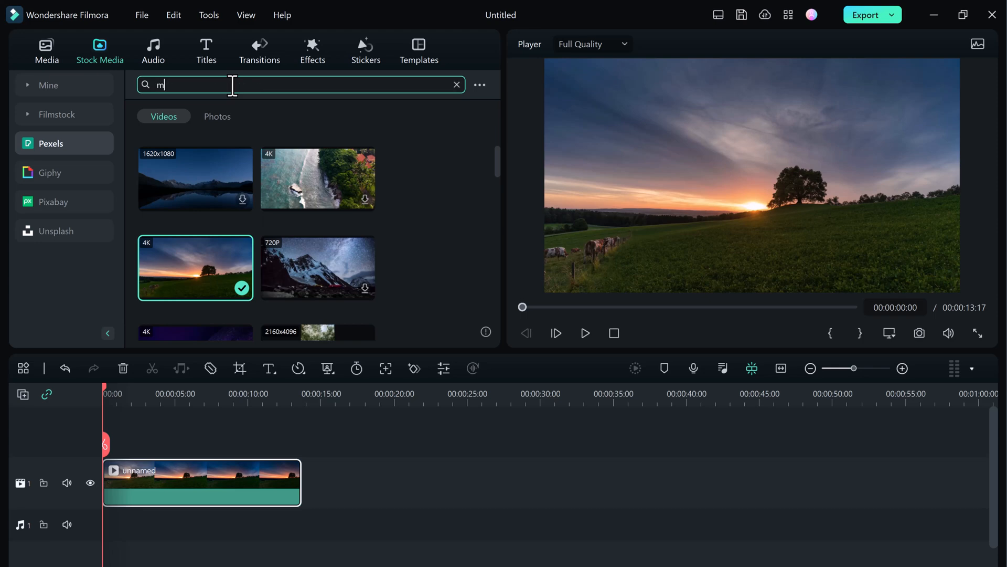
type("an")
key("Return")
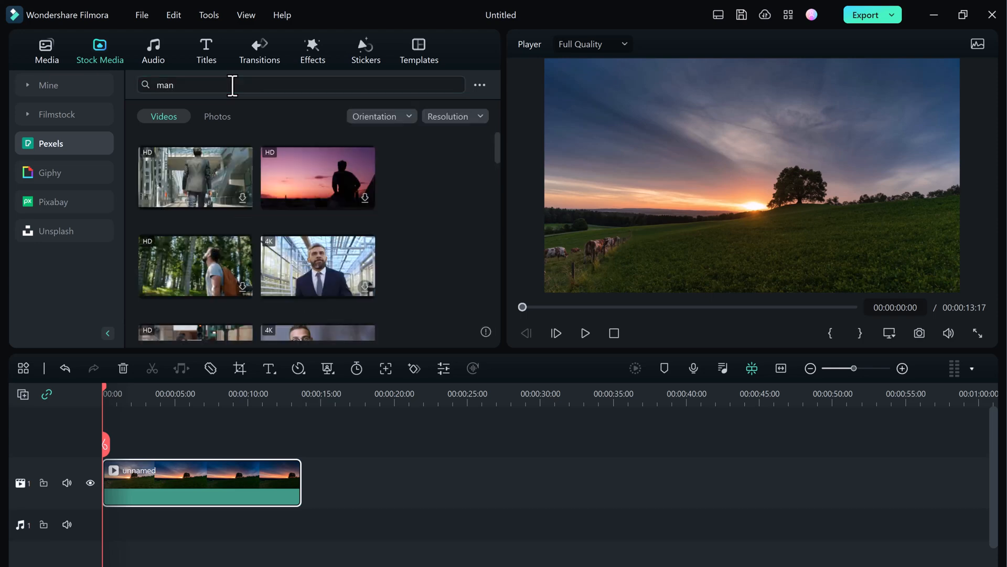
scroll(230, 162, "down", 2)
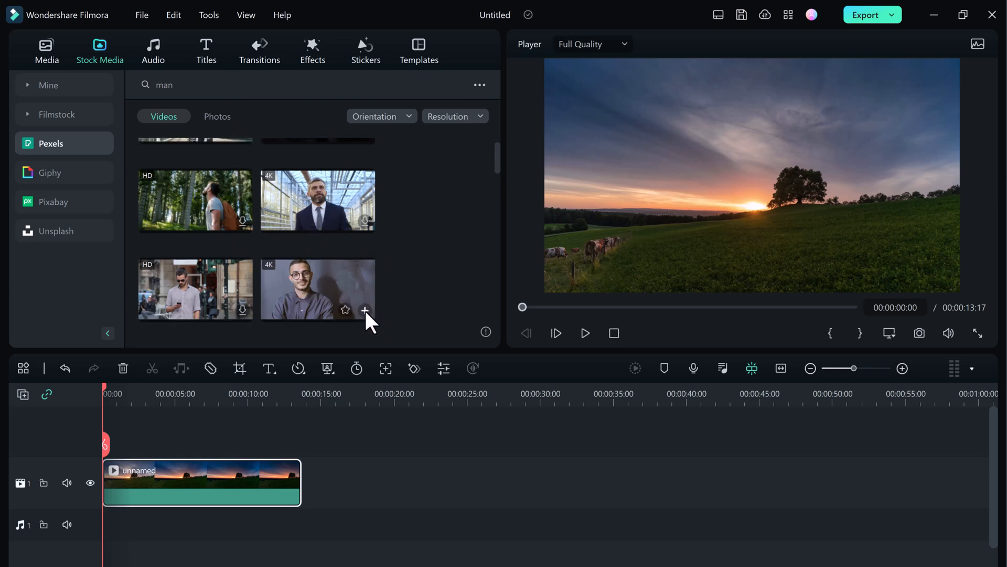
left_click(365, 311)
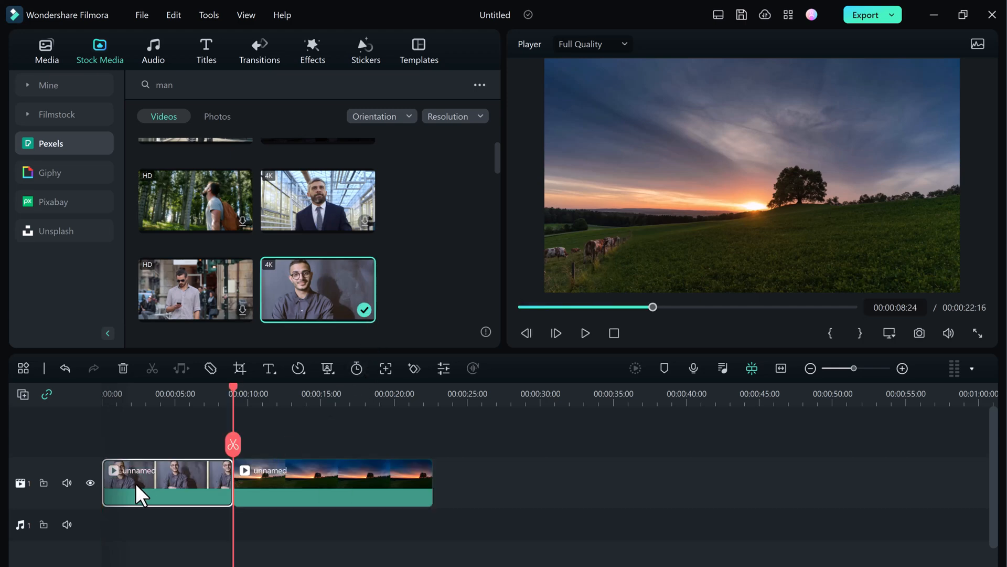
Step: Stack the man clip on the track above the sunset clip, with both starting at 00:00, and reset the playhead to the start
left_click_drag(136, 483, 135, 420)
left_click(261, 526)
left_click_drag(261, 526, 130, 526)
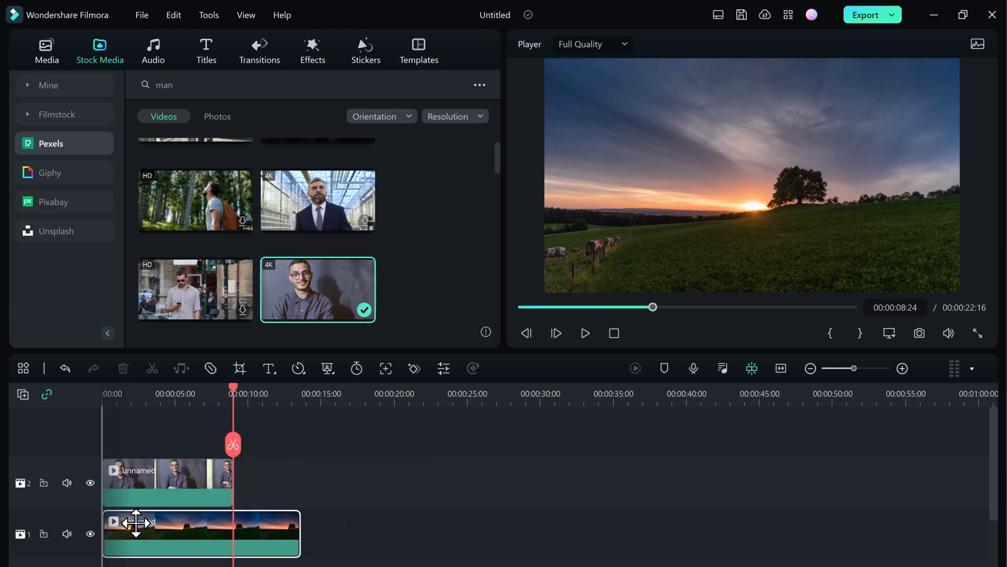
left_click(156, 394)
left_click(99, 392)
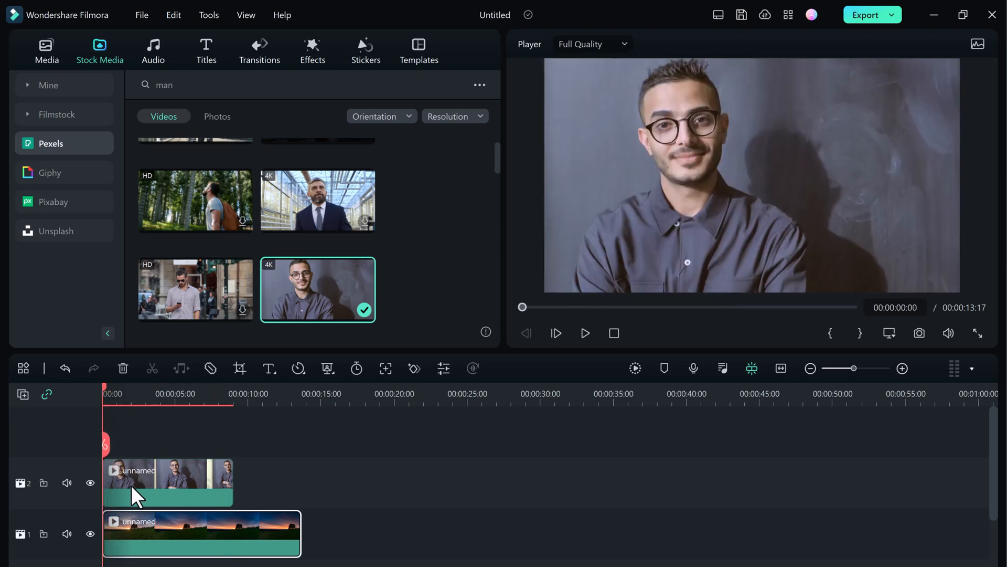
Step: Select the man clip and switch the workspace to the Default layout to show its properties
left_click(131, 484)
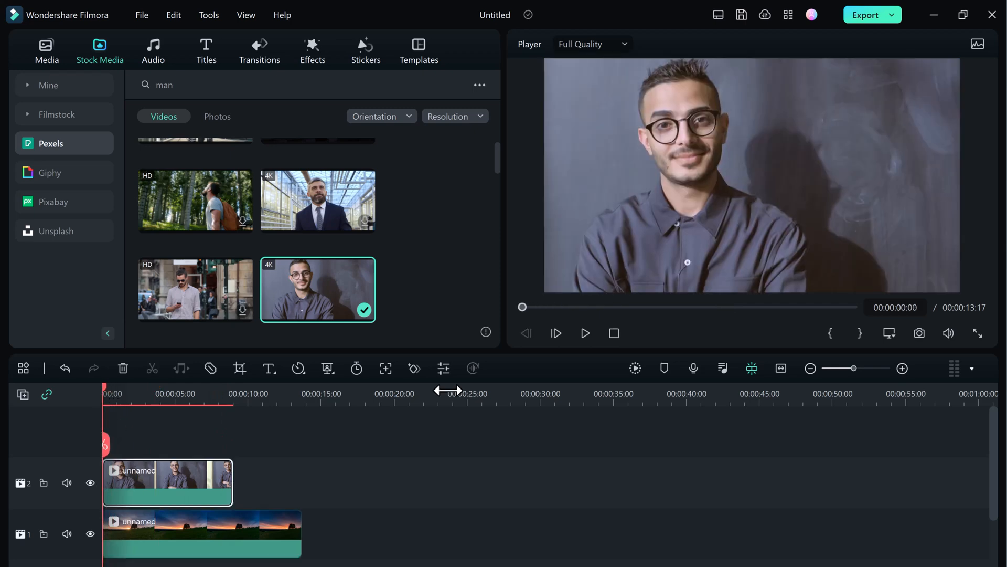
left_click(719, 14)
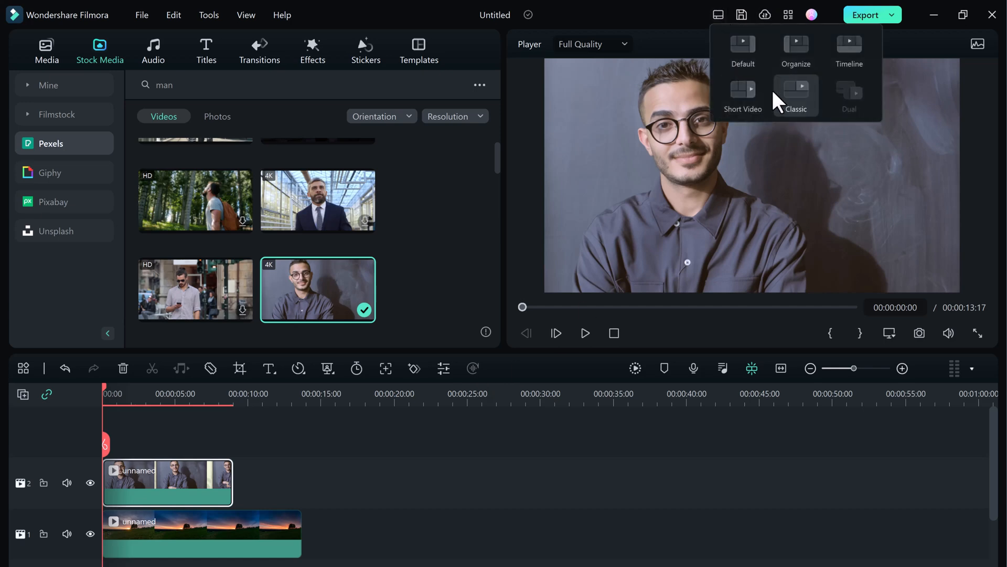
left_click(751, 42)
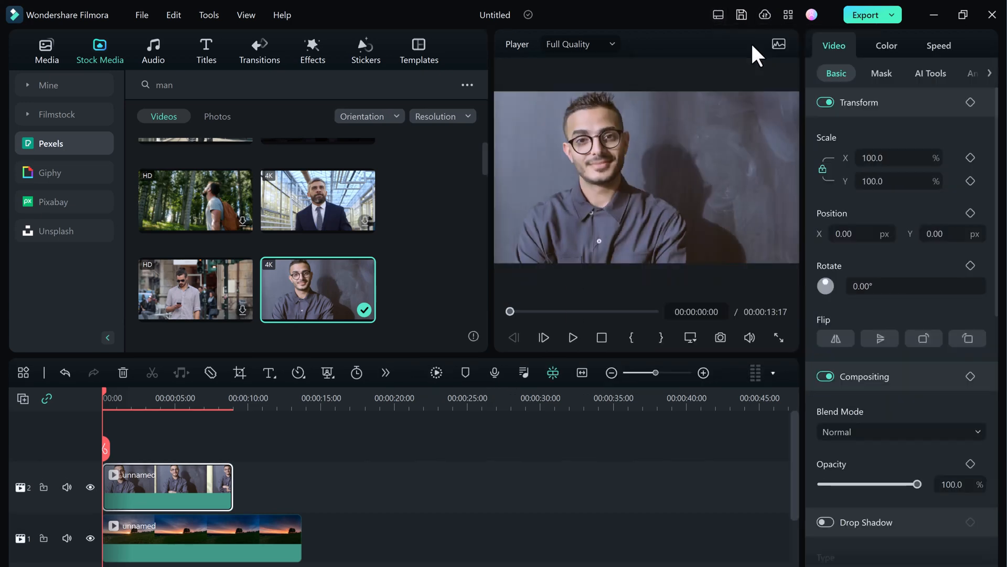
Step: Enable Smart Cutout for the man clip and open the Smart Cutout editor
left_click(937, 80)
scroll(863, 436, "down", 3)
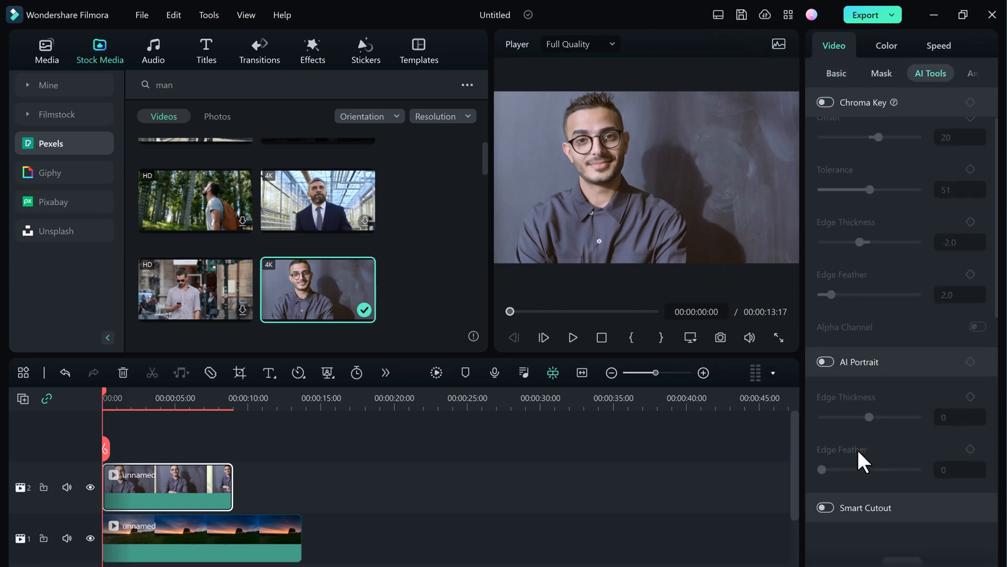
left_click(826, 492)
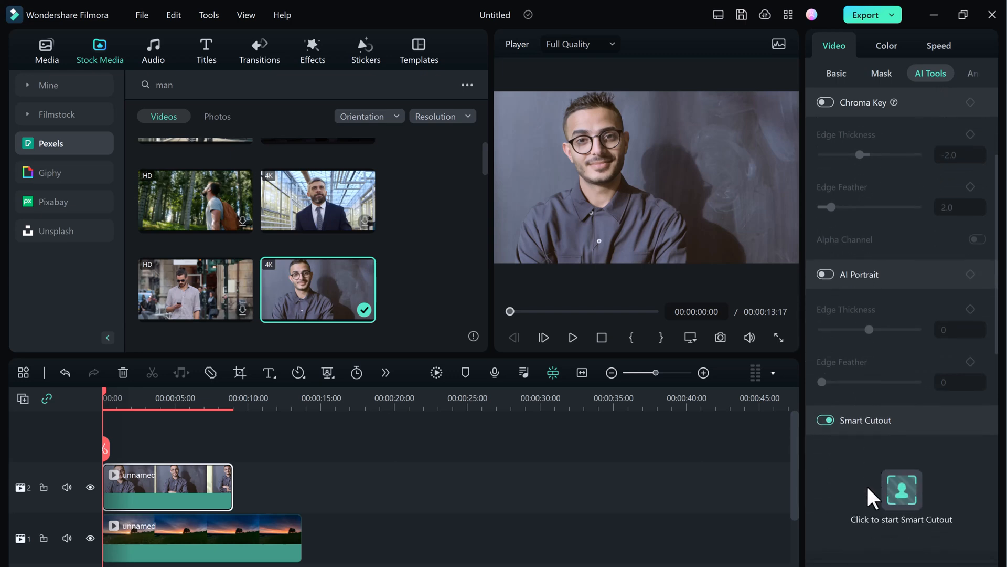
left_click(902, 488)
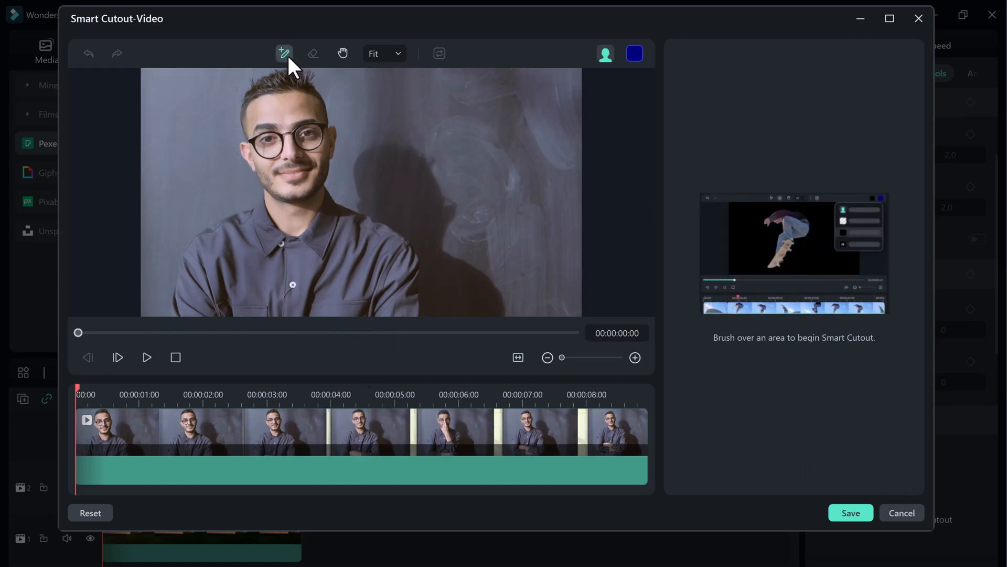
Step: Brush over the man's face and shirt to select him, and change the mask overlay colour to green
mouse_move(283, 109)
left_mouse_down()
mouse_move(298, 146)
mouse_move(290, 201)
mouse_move(251, 300)
left_mouse_up()
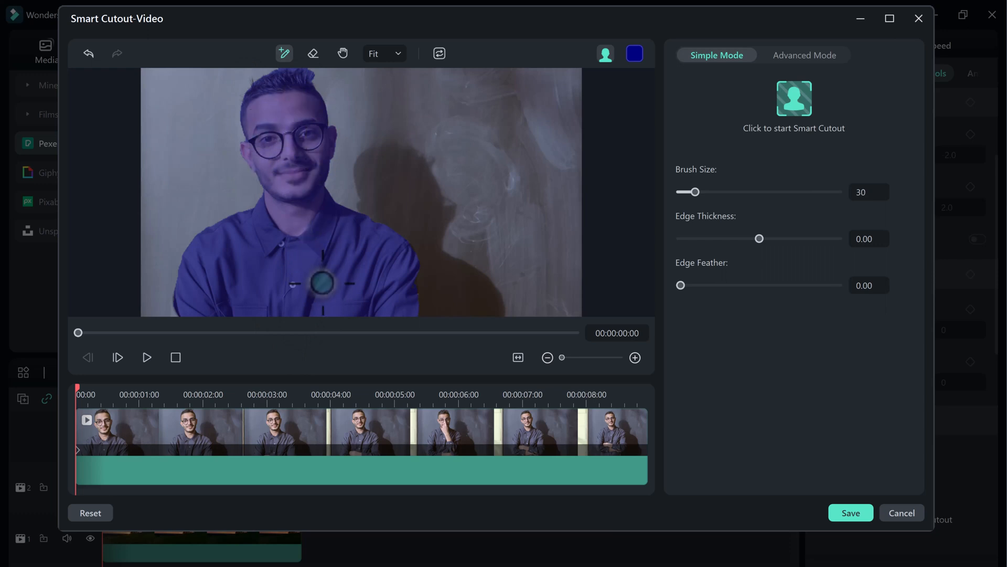
left_click(635, 52)
left_click(612, 113)
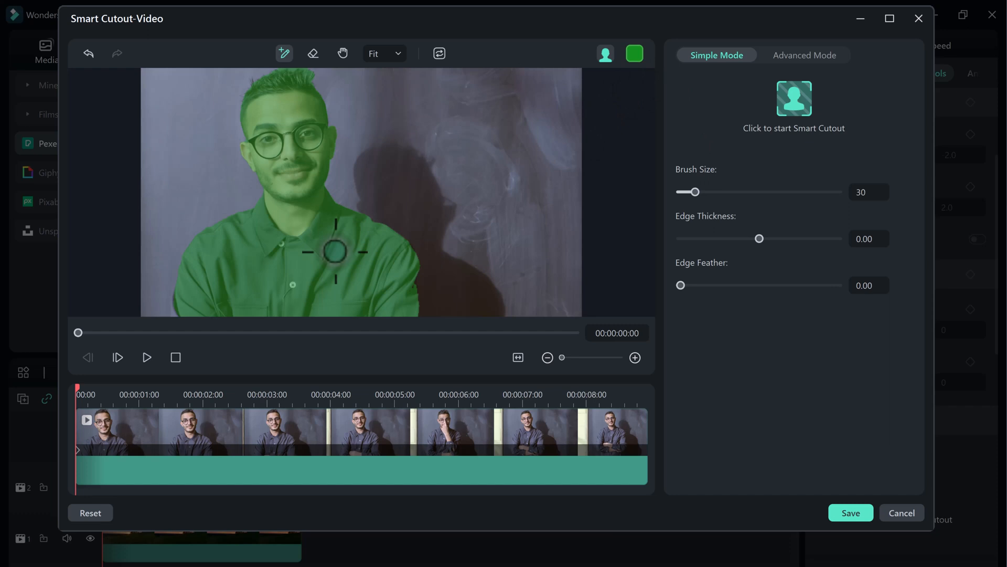
Step: Set the brush size to 22 and paint over the missed edge of the man's sleeve to refine the selection
left_click_drag(695, 192, 707, 192)
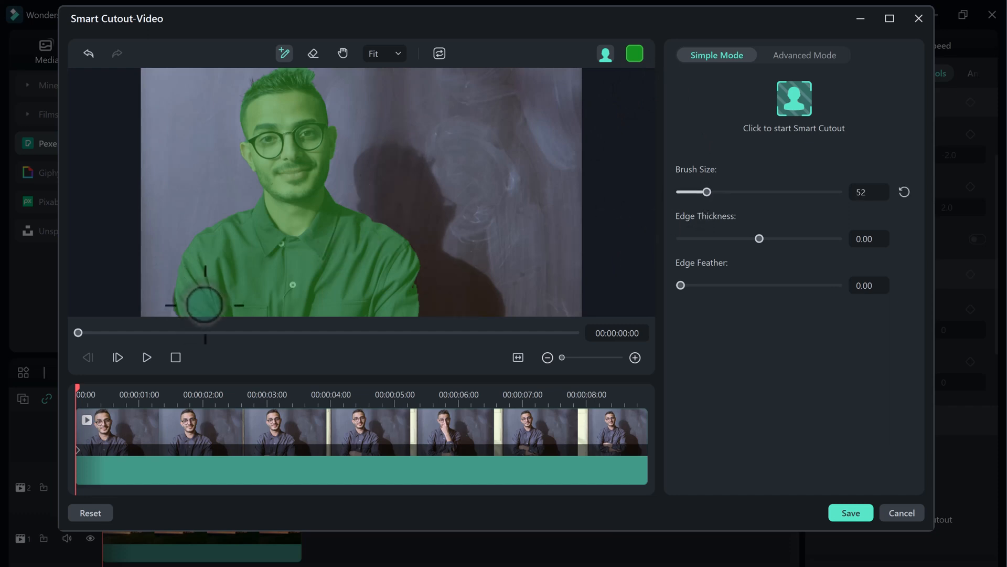
scroll(205, 304, "up", 2)
scroll(270, 216, "up", 2)
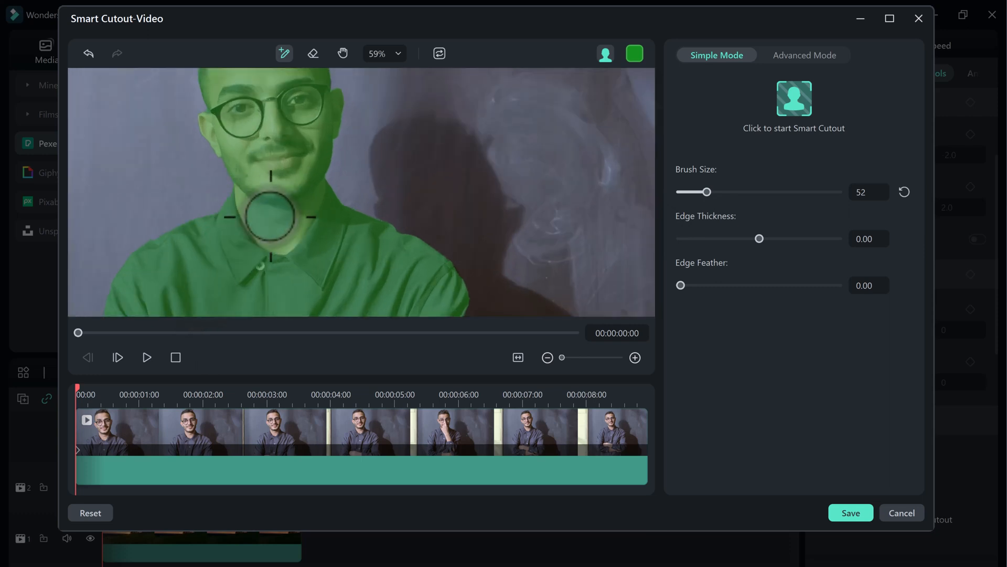
scroll(270, 216, "up", 1)
left_click(343, 53)
left_click_drag(196, 284, 325, 138)
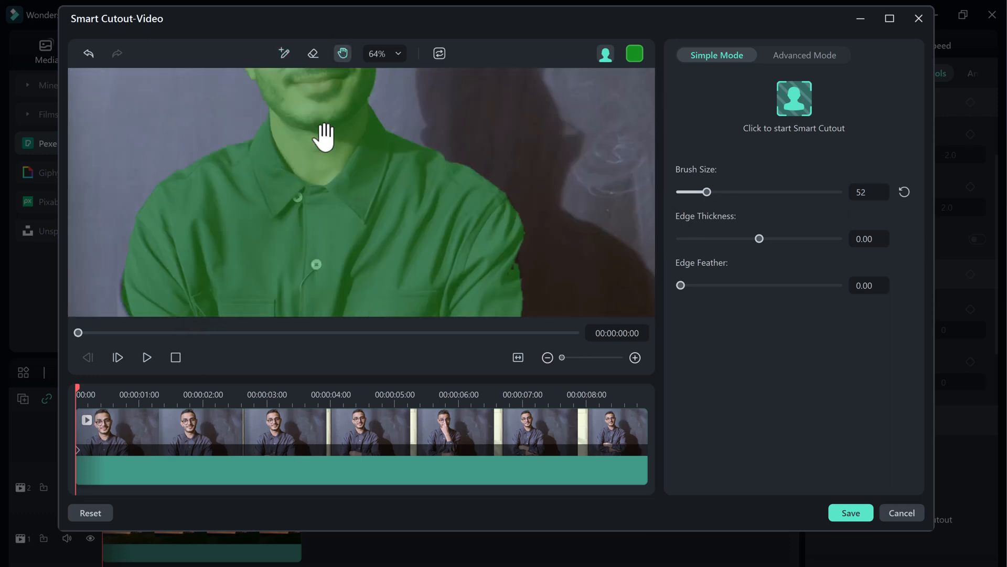
left_click_drag(703, 192, 692, 192)
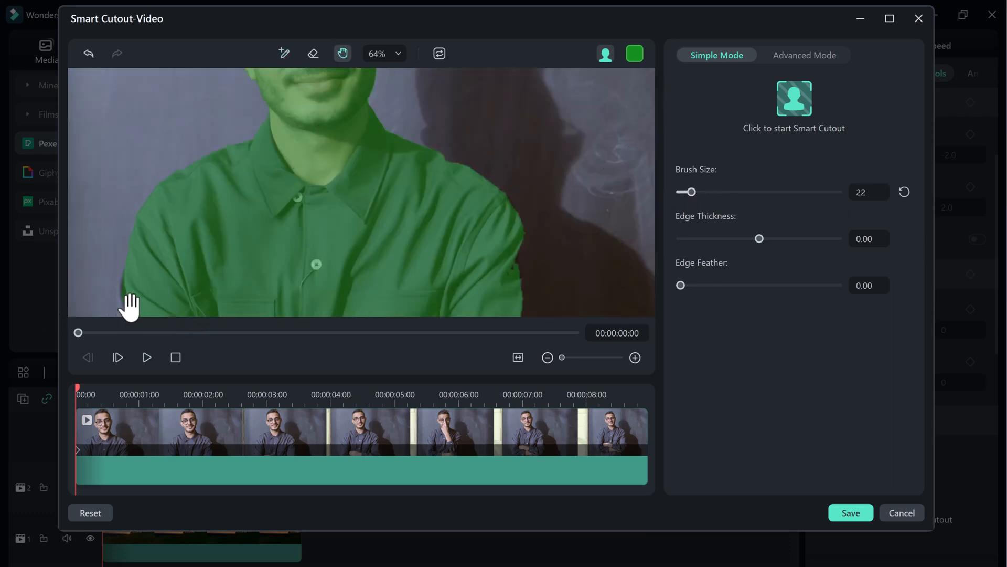
left_click(286, 62)
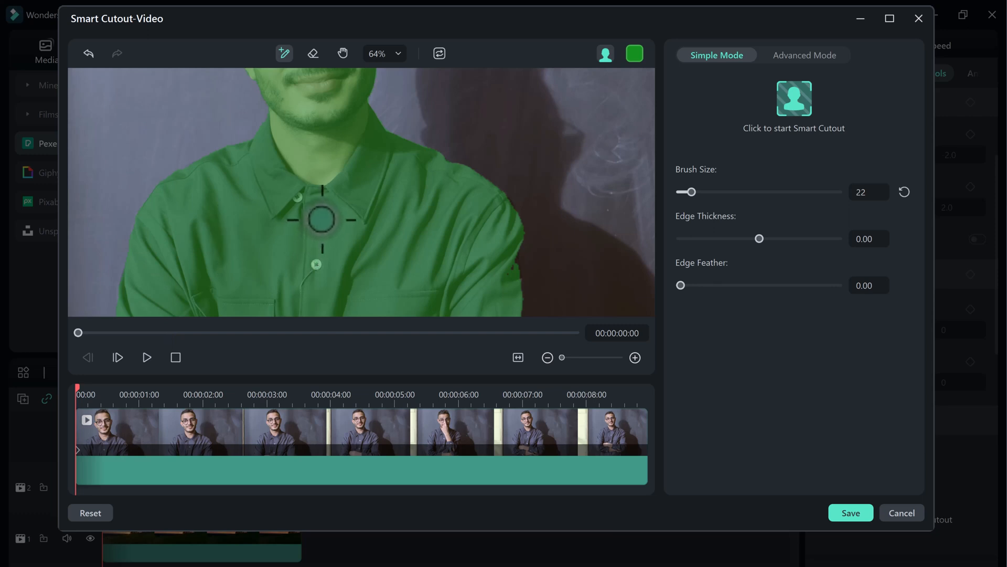
Step: Inspect the mask around the man's face and change the cutout preview to Toggle Transparency Black
left_click(343, 53)
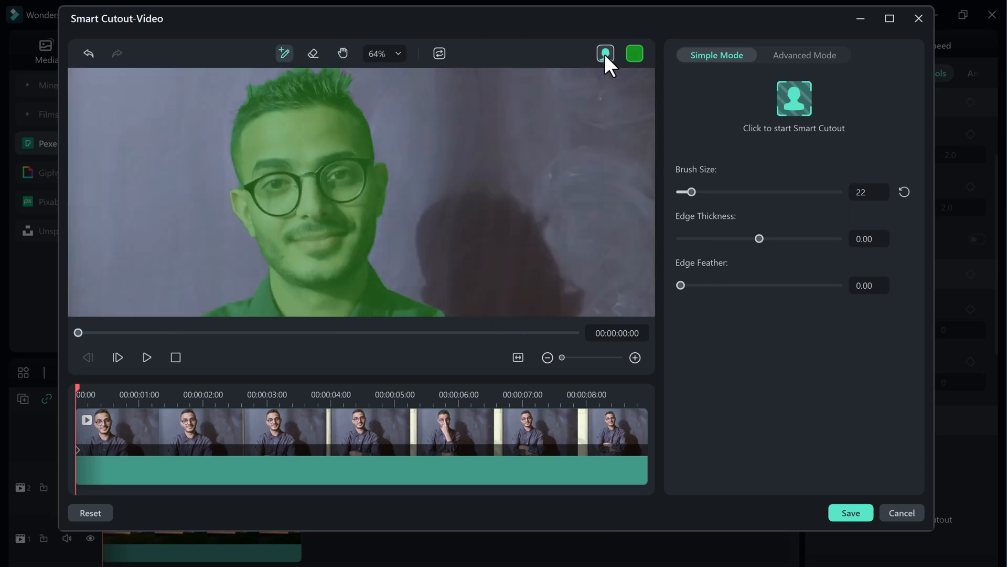
left_click(604, 54)
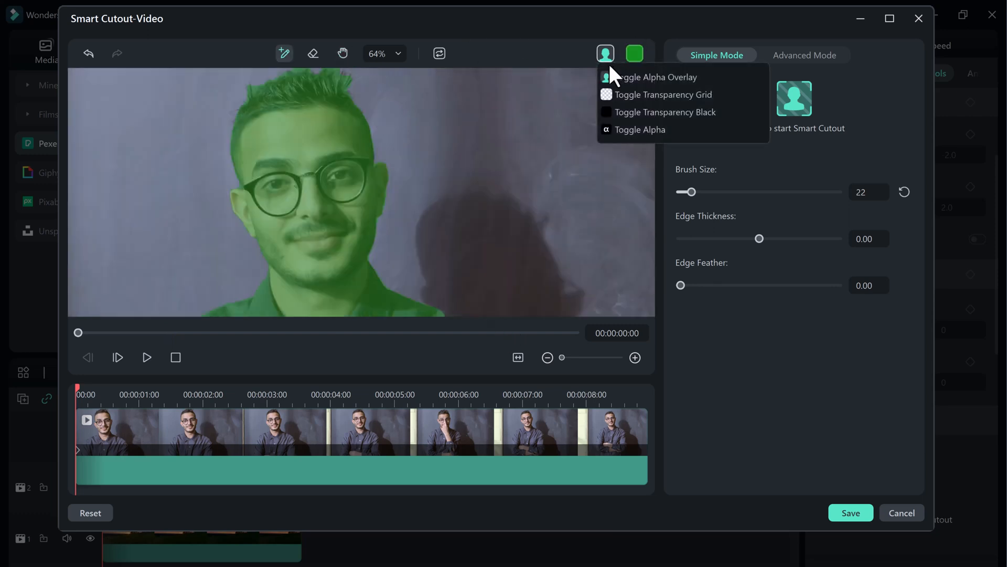
left_click(620, 110)
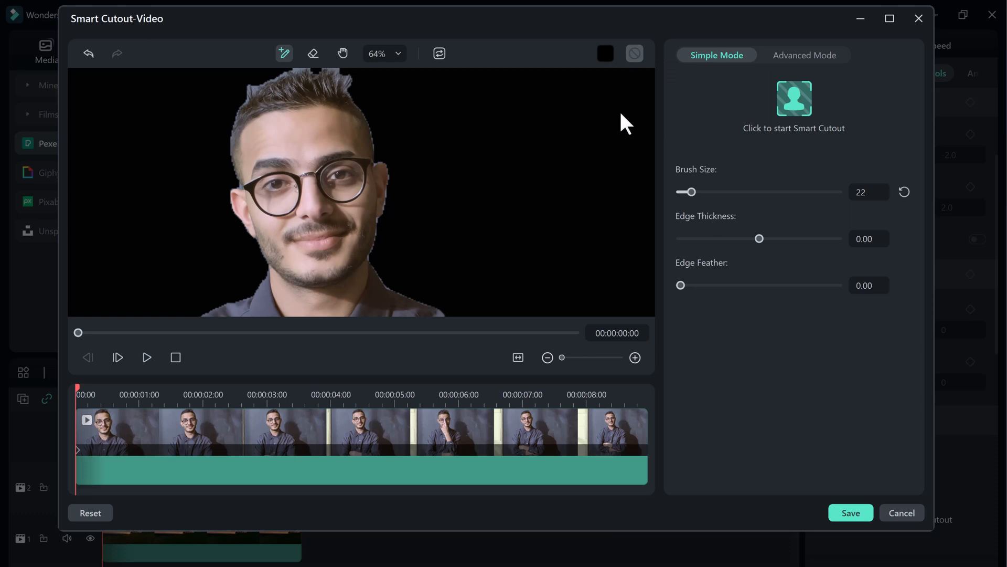
Step: Set the cutout's Edge Feather to 6.39 and run Smart Cutout on the whole clip
left_click(342, 53)
scroll(353, 195, "down", 1)
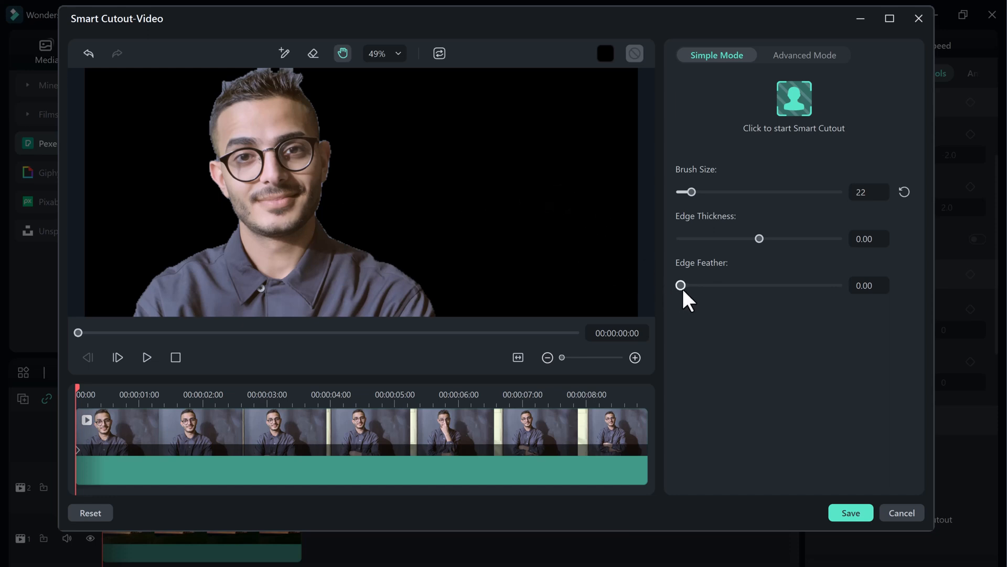
left_click_drag(690, 288, 700, 287)
left_click(801, 96)
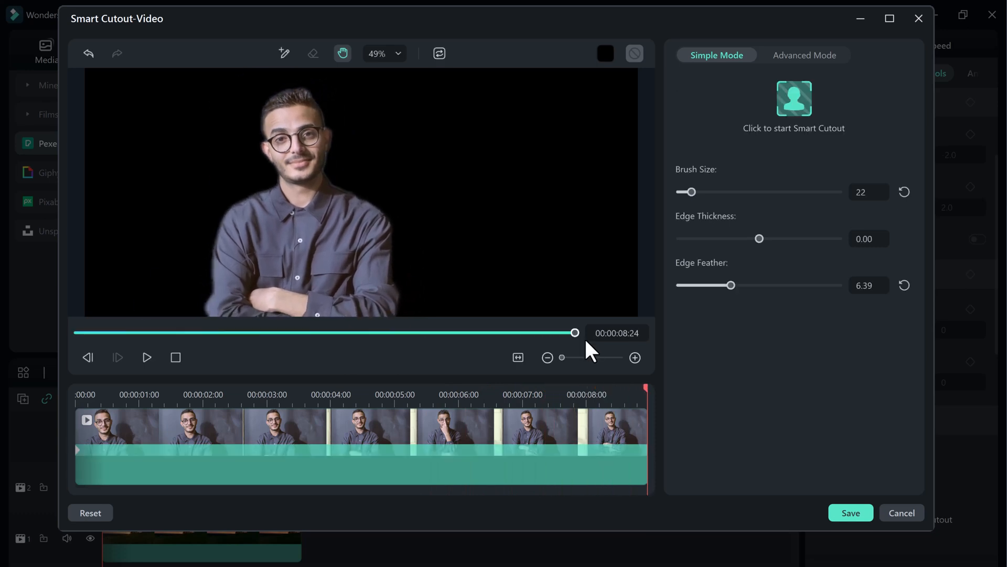
Step: Save the cutout and play the timeline to preview the man over the sunset background
left_click(862, 518)
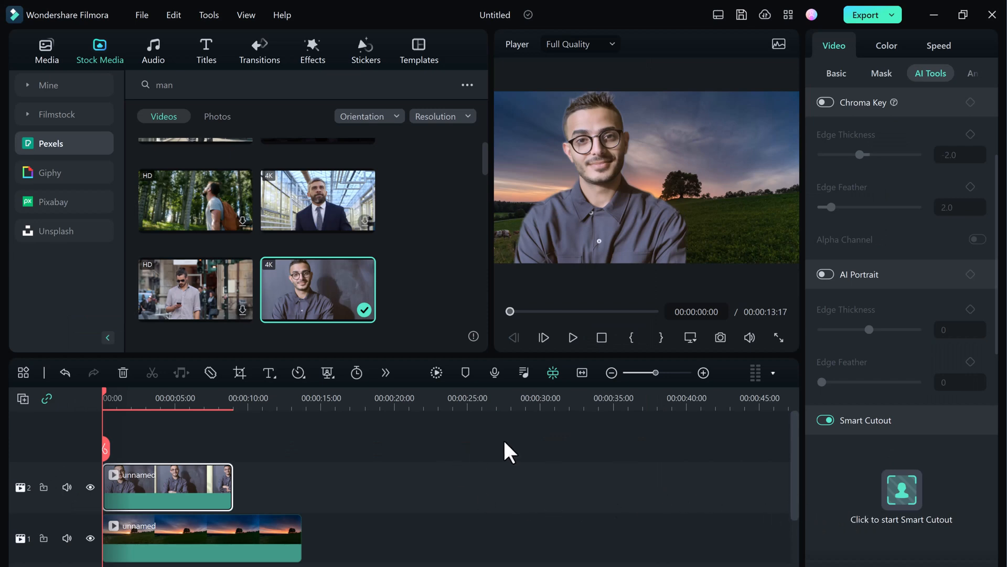
left_click(568, 343)
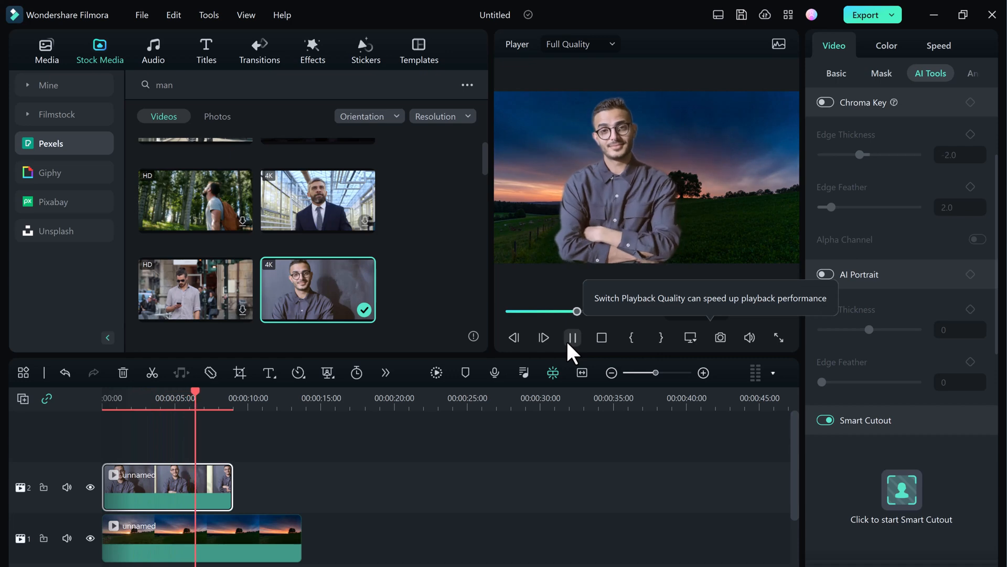
Step: Stop the preview and move the playhead back to 00:00:02:16
left_click(597, 431)
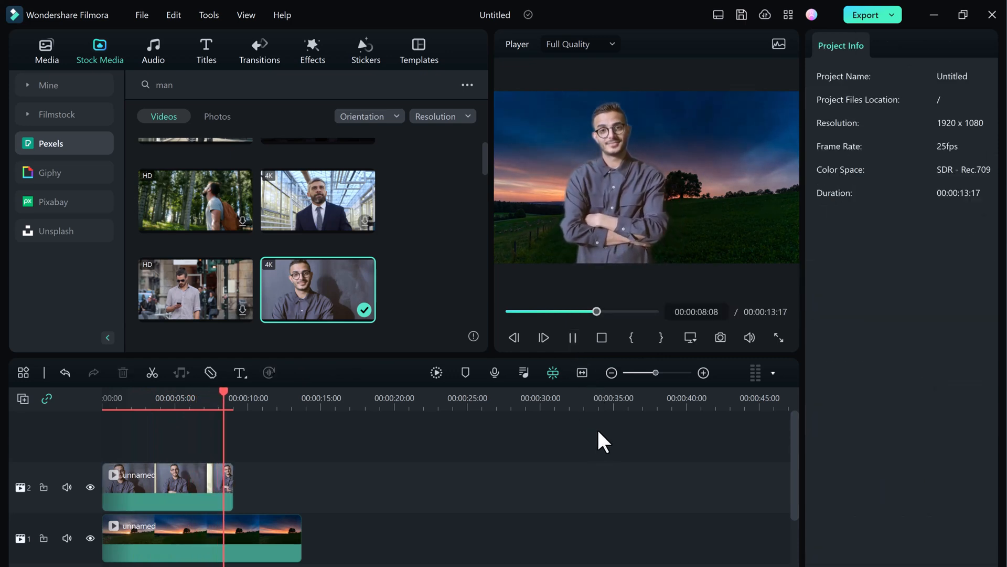
left_click(574, 338)
left_click_drag(257, 402, 141, 402)
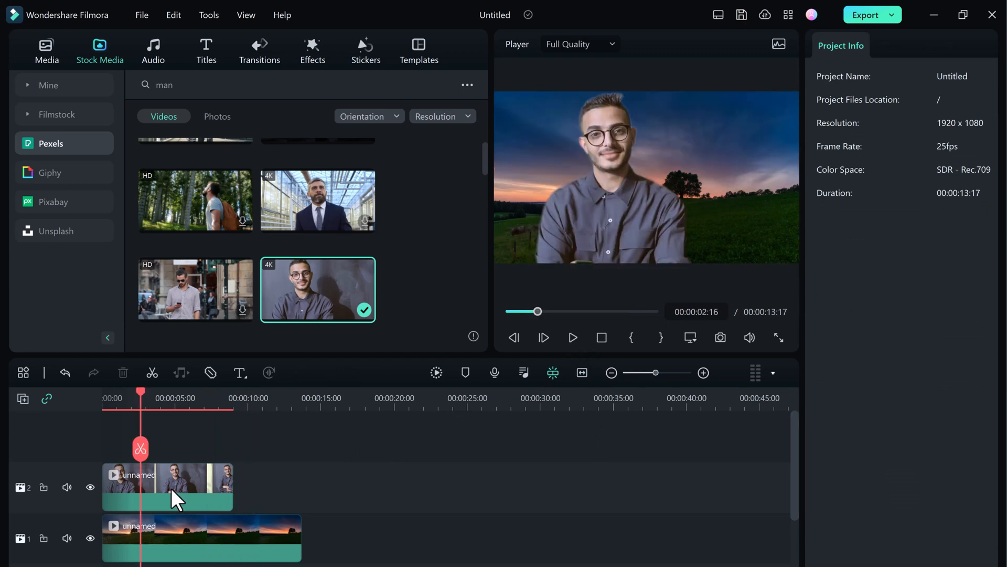
Step: Open the color adjustments of the man's clip and set Exposure to 26.7 and Brightness to -36.4
left_click(171, 488)
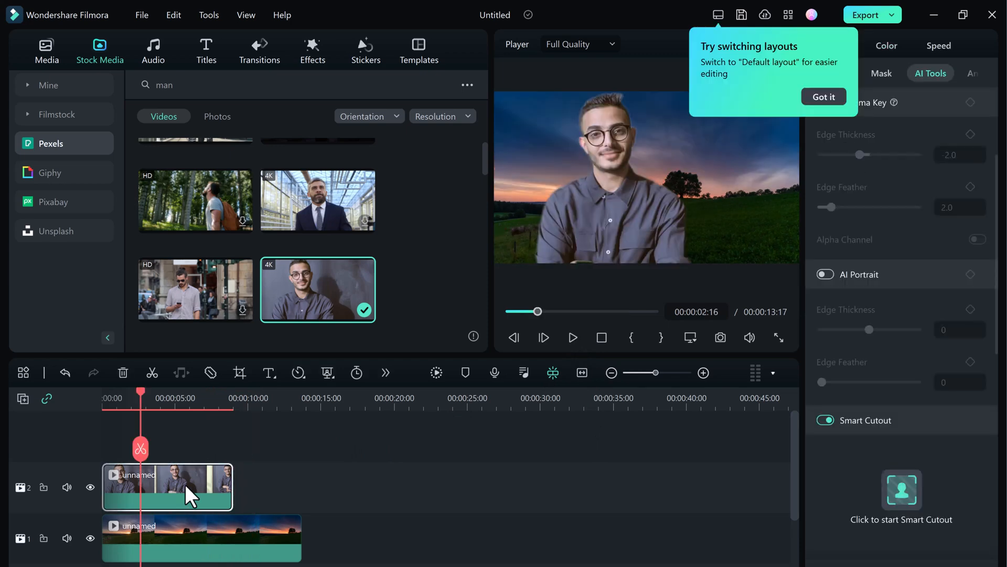
left_click(824, 96)
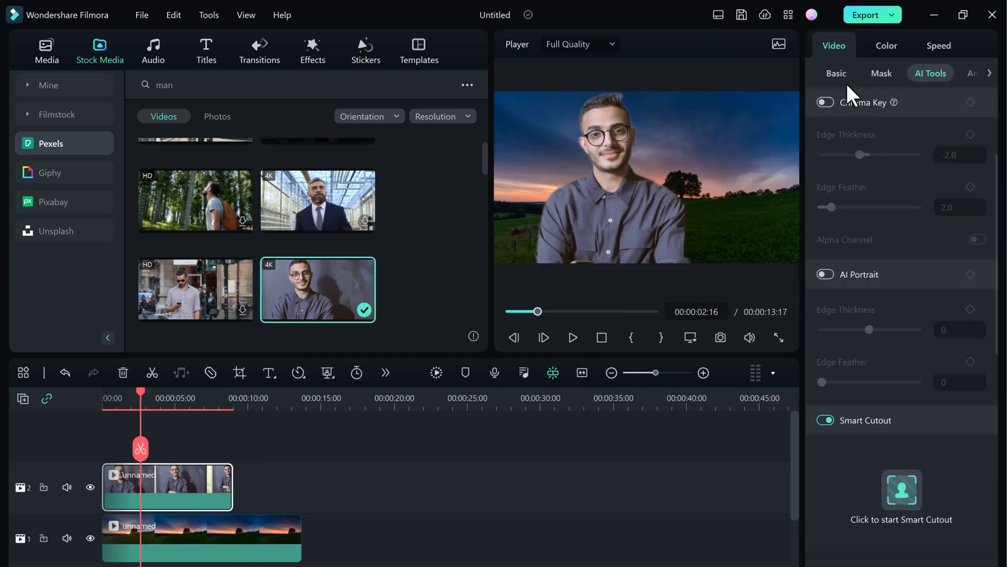
left_click(885, 47)
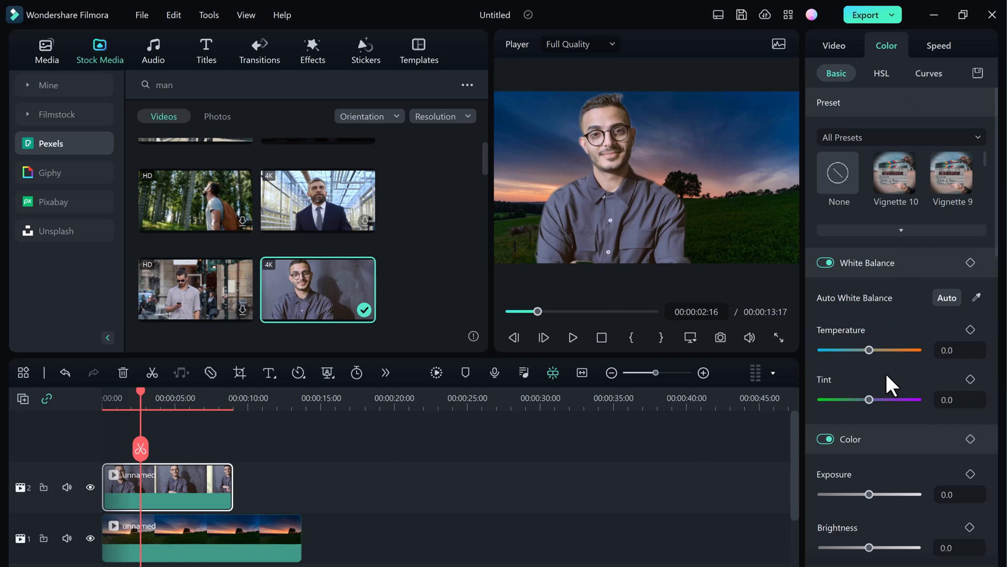
scroll(886, 385, "down", 2)
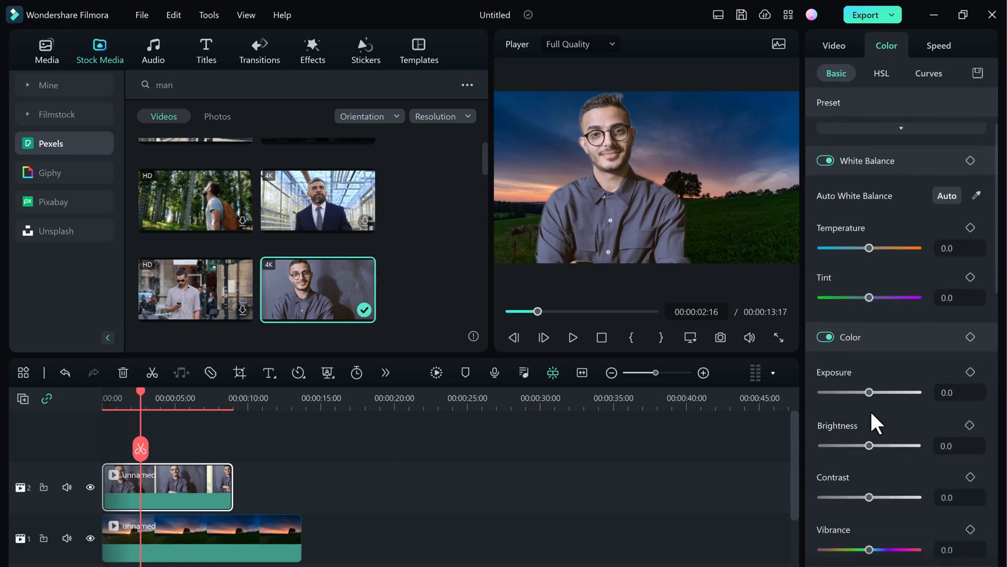
left_click_drag(870, 391, 881, 389)
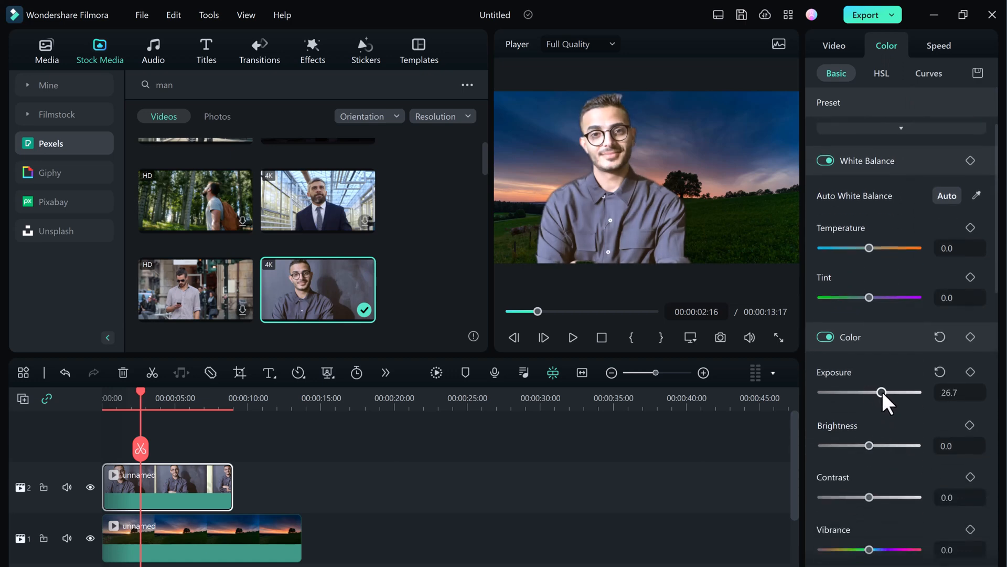
mouse_move(871, 445)
left_mouse_down()
mouse_move(878, 442)
mouse_move(852, 439)
left_mouse_up()
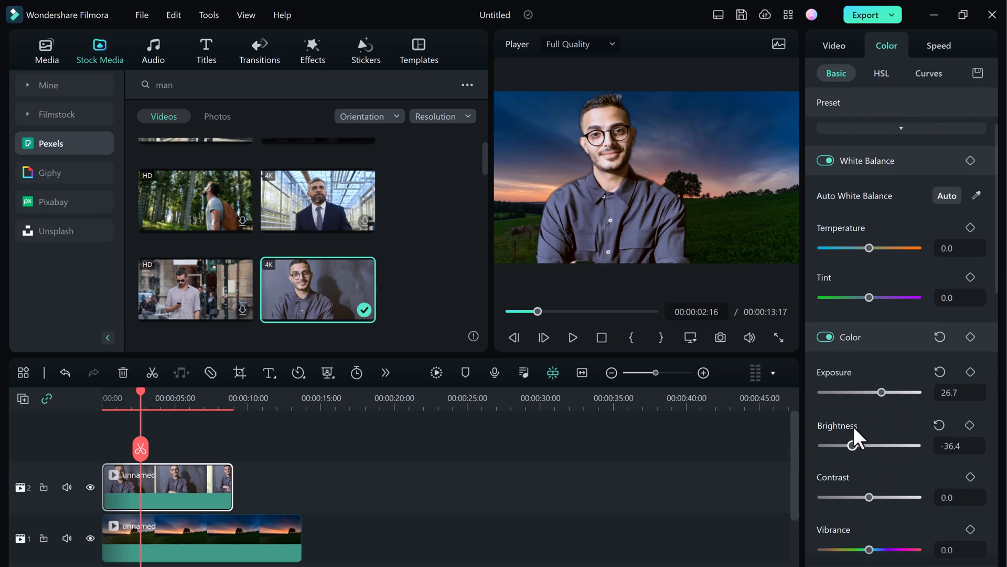
Step: Reduce the clip's Exposure to 0.8, and set Contrast to -34.4 and Vibrance to -2.3
left_click_drag(881, 397, 870, 394)
left_click_drag(877, 493, 853, 493)
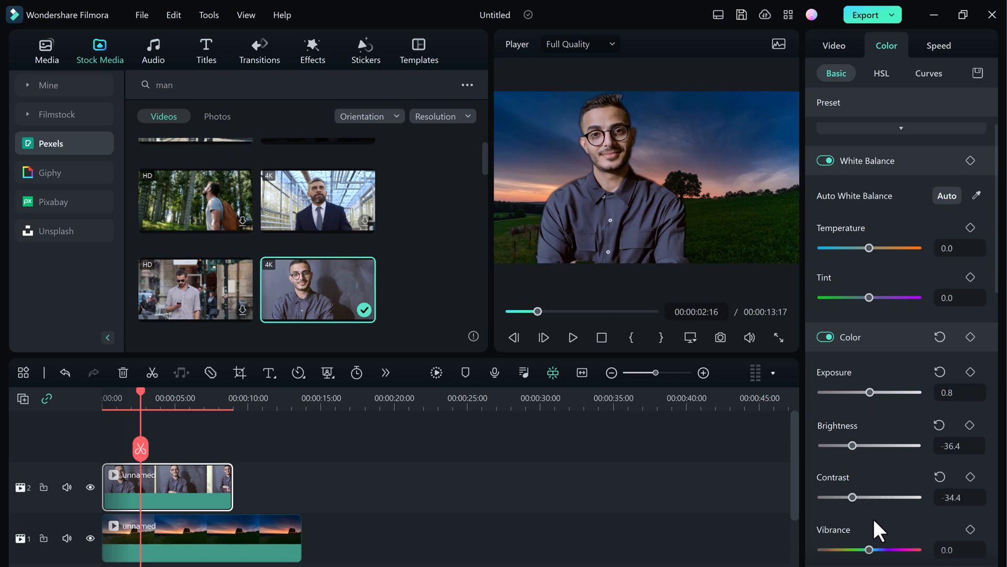
left_click_drag(869, 549, 869, 549)
Step: Set the Light values of the man's clip to Highlight 3.8 and Shadow 11.5
scroll(858, 512, "down", 4)
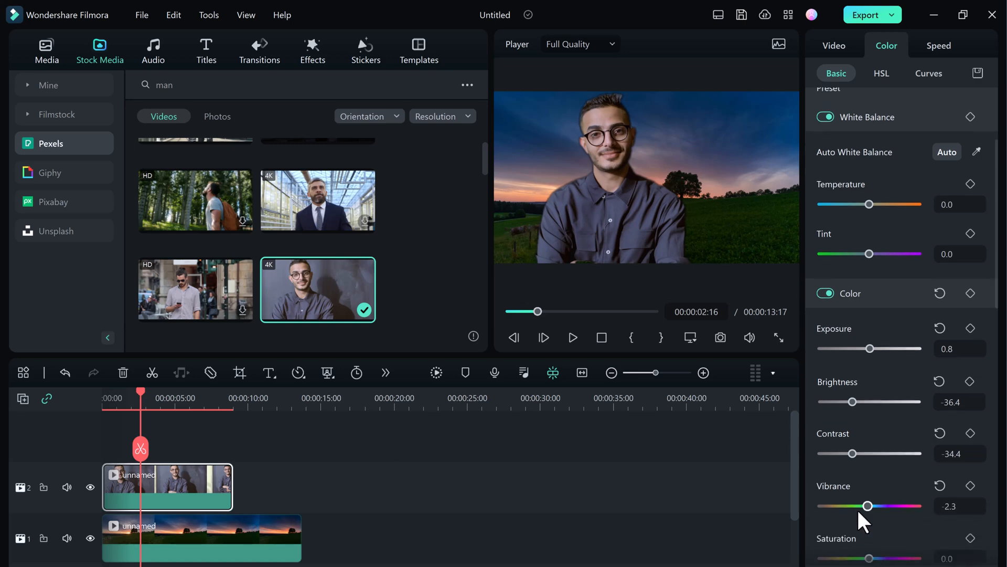
scroll(871, 496, "down", 2)
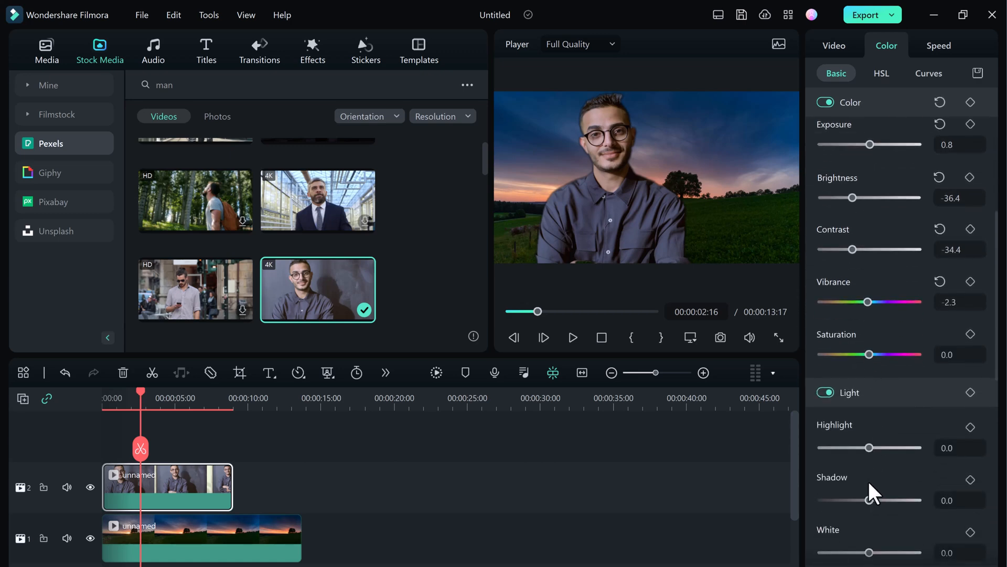
left_click_drag(867, 448, 870, 448)
left_click_drag(870, 496, 875, 496)
scroll(876, 491, "down", 3)
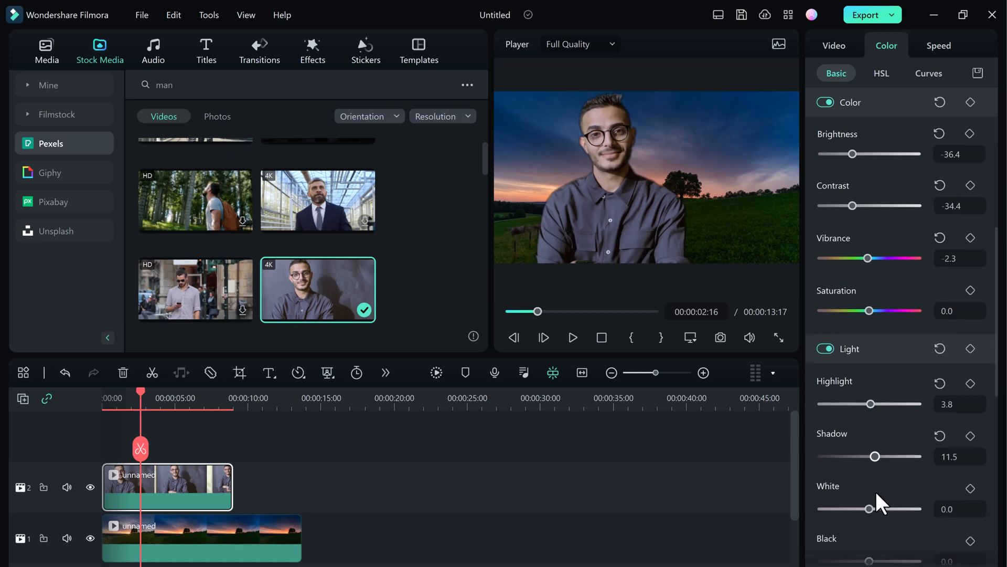
scroll(866, 475, "down", 3)
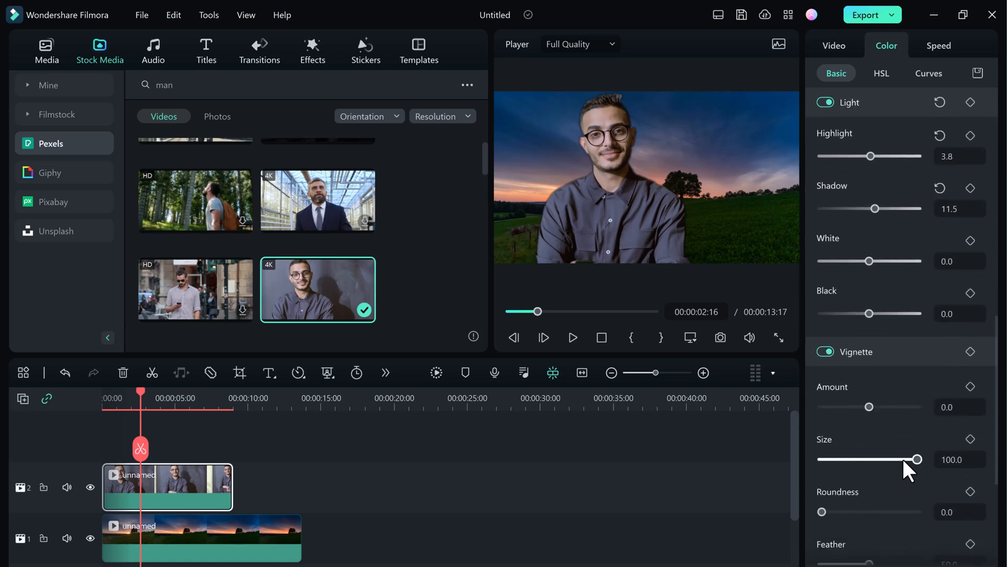
scroll(858, 502, "up", 1)
scroll(852, 451, "up", 10)
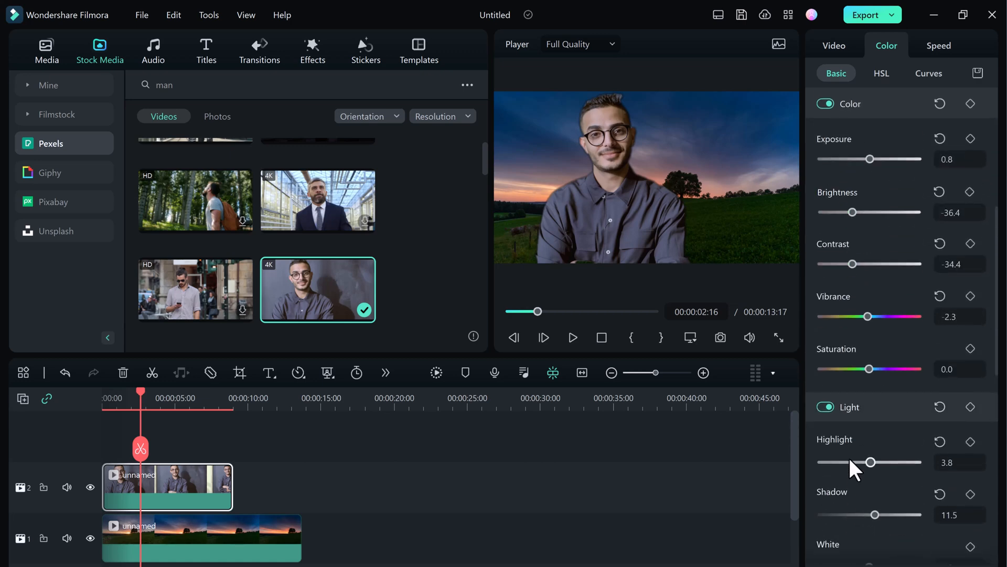